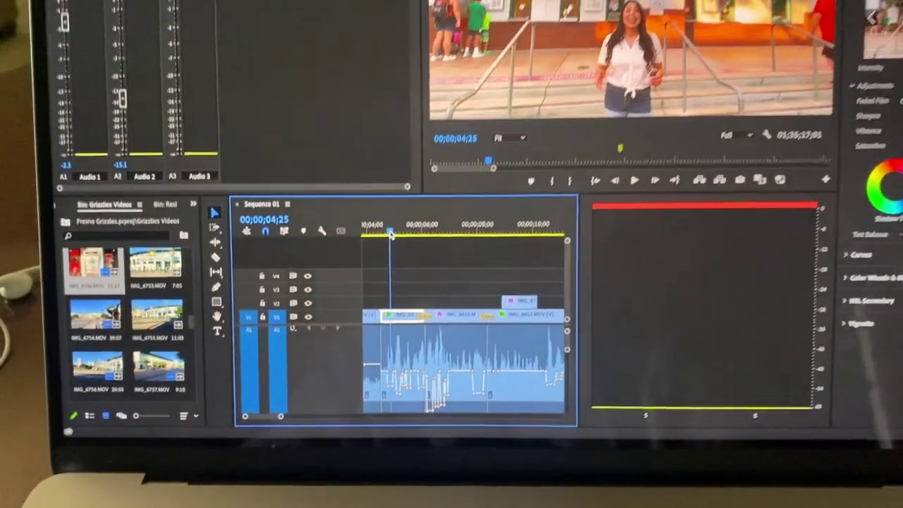
Play Sequence 01 from 04;25 and stop at 09;12 on the Chukchansi Park entrance shot
key(space)
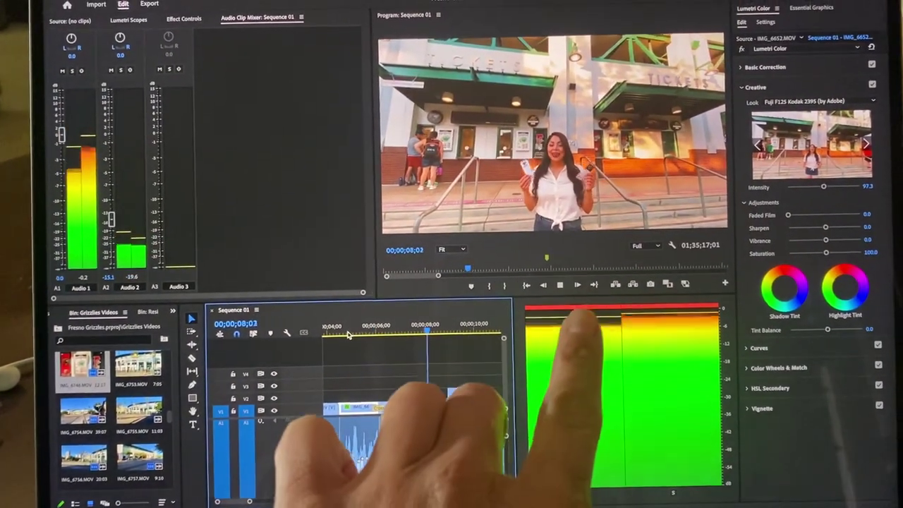
key(space)
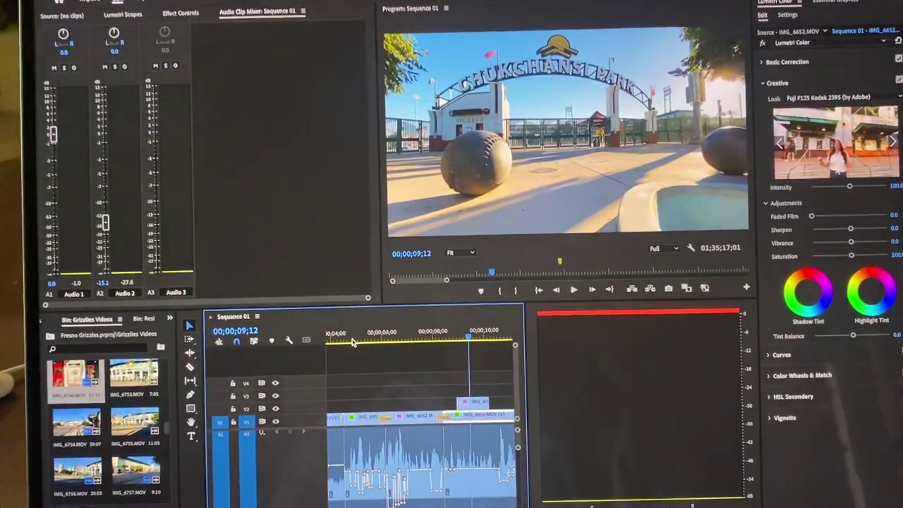